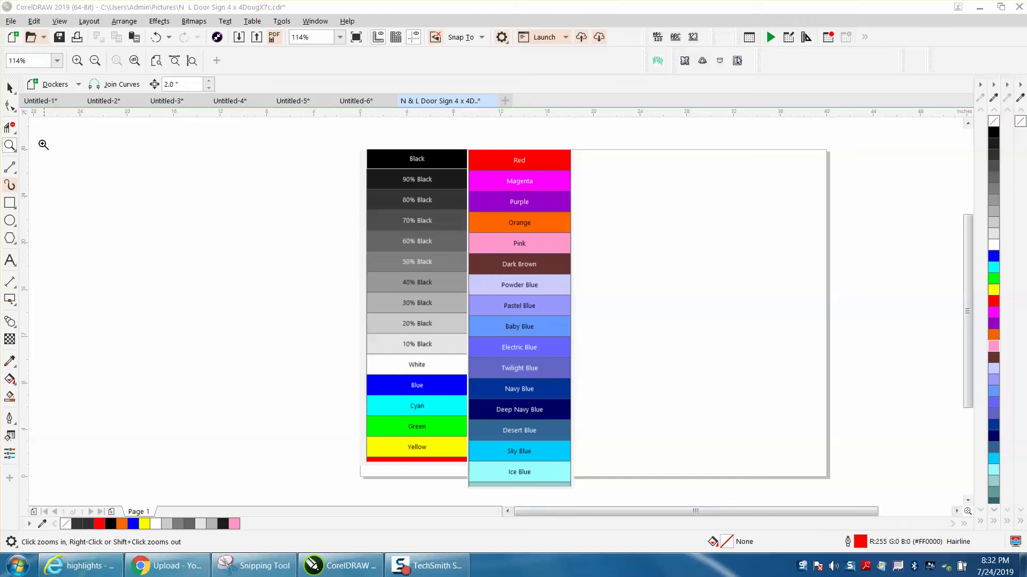
Step: Zoom in on the colour chart, inspect the Red swatch close up, then zoom back out to the whole table
left_click(11, 143)
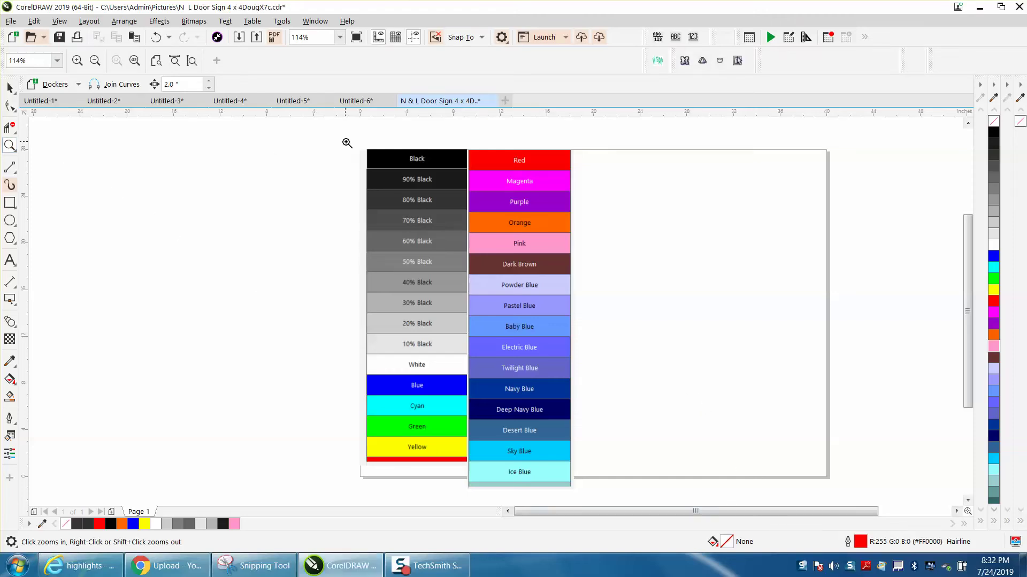
scroll(610, 484, "up", 1)
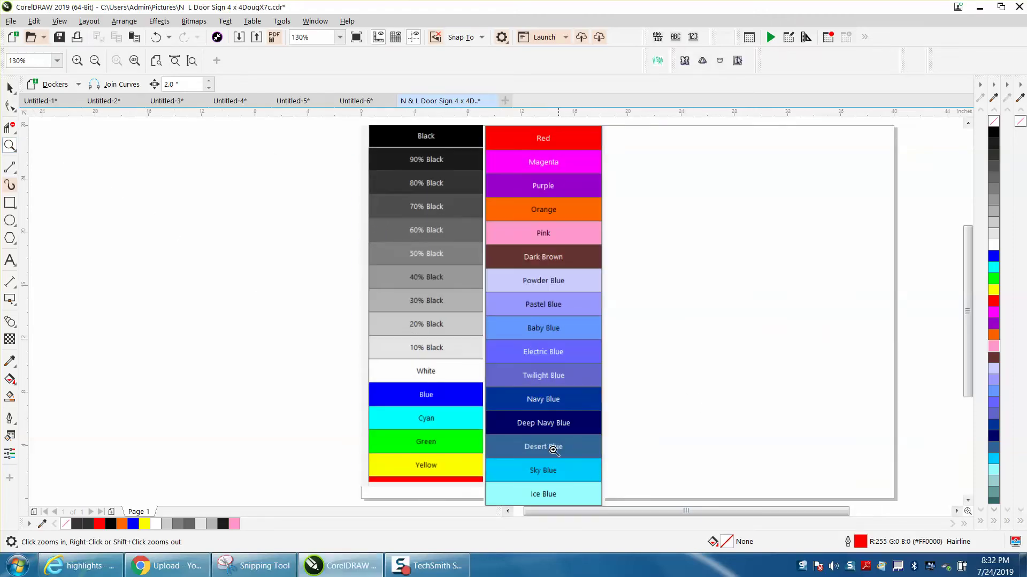
right_click(348, 282)
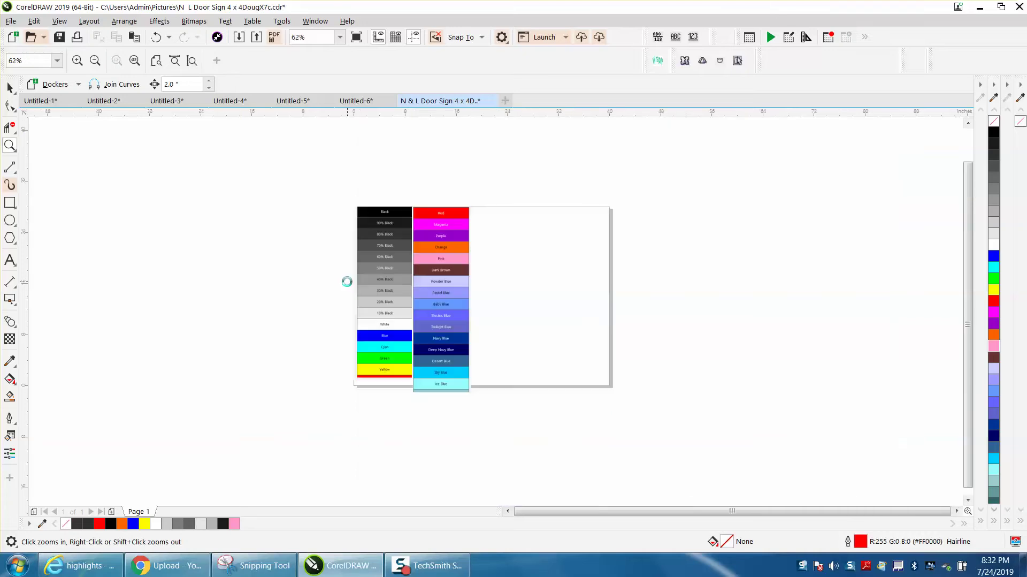
left_click_drag(351, 200, 489, 408)
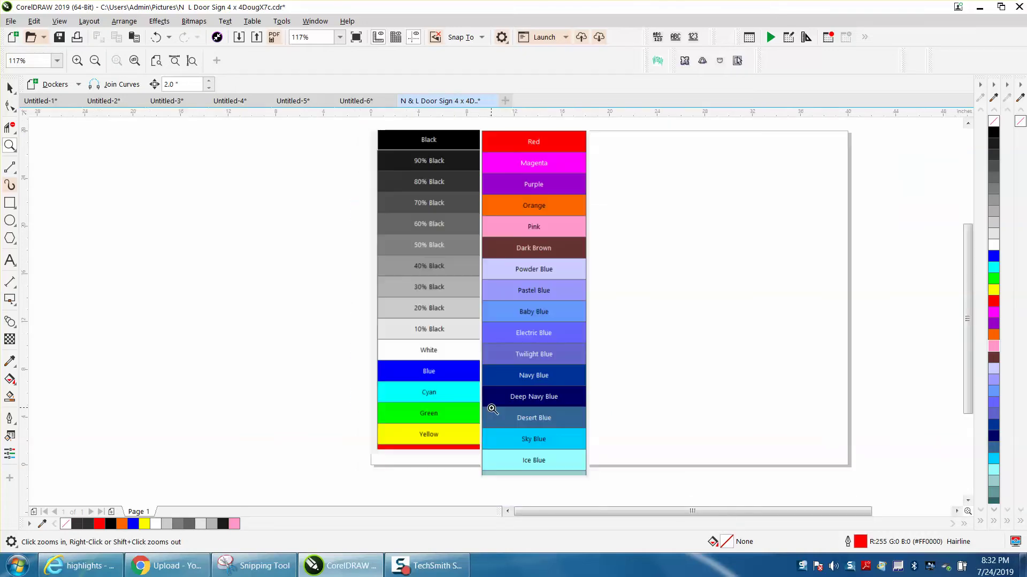
left_click(9, 87)
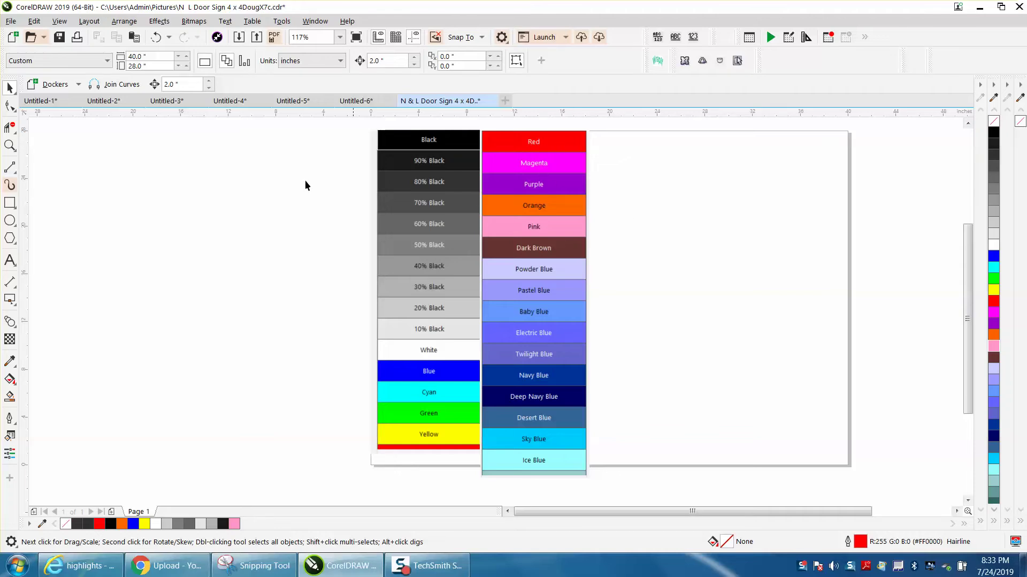
left_click(10, 145)
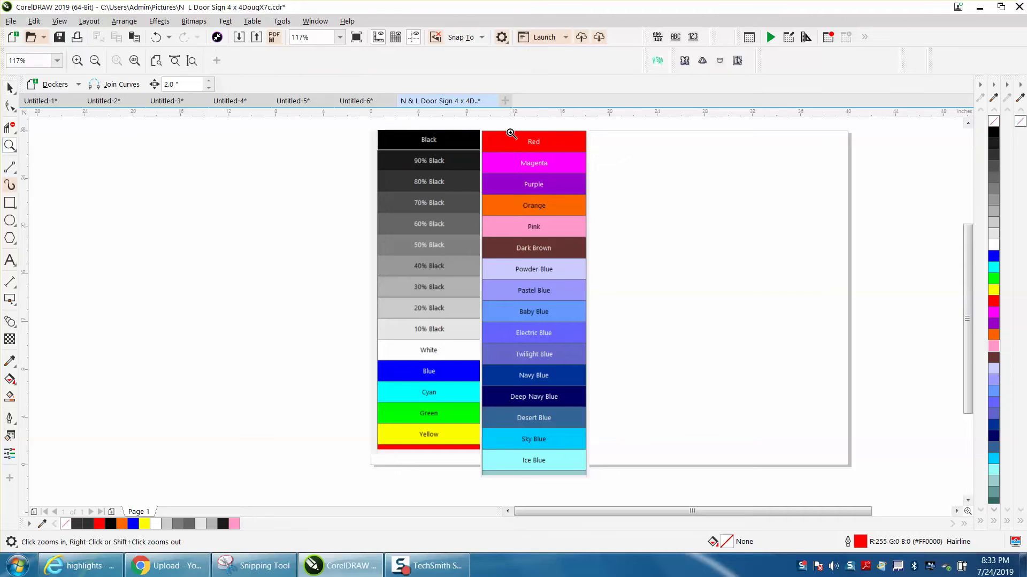
left_click_drag(510, 137, 608, 196)
right_click(408, 200)
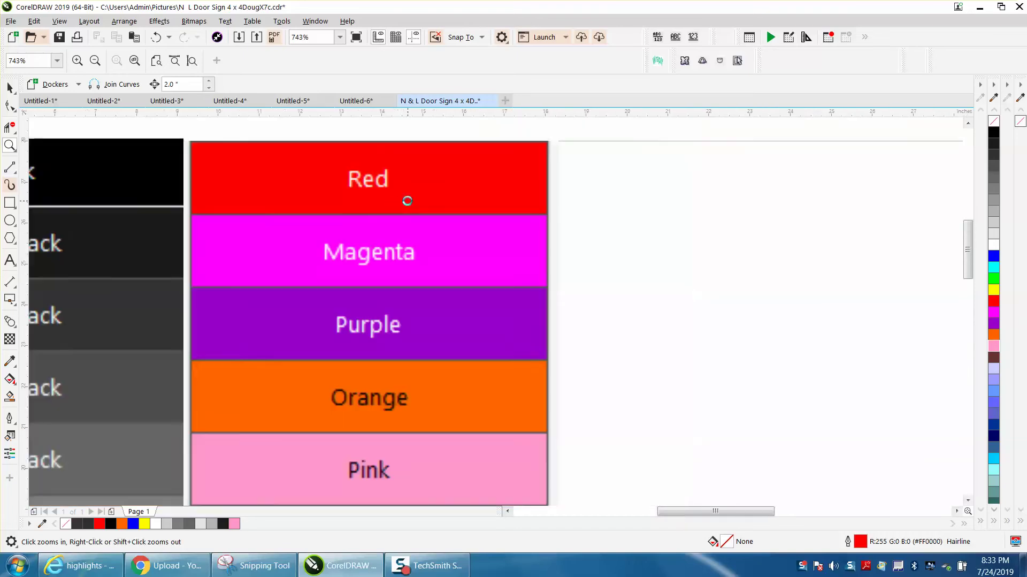
right_click(408, 200)
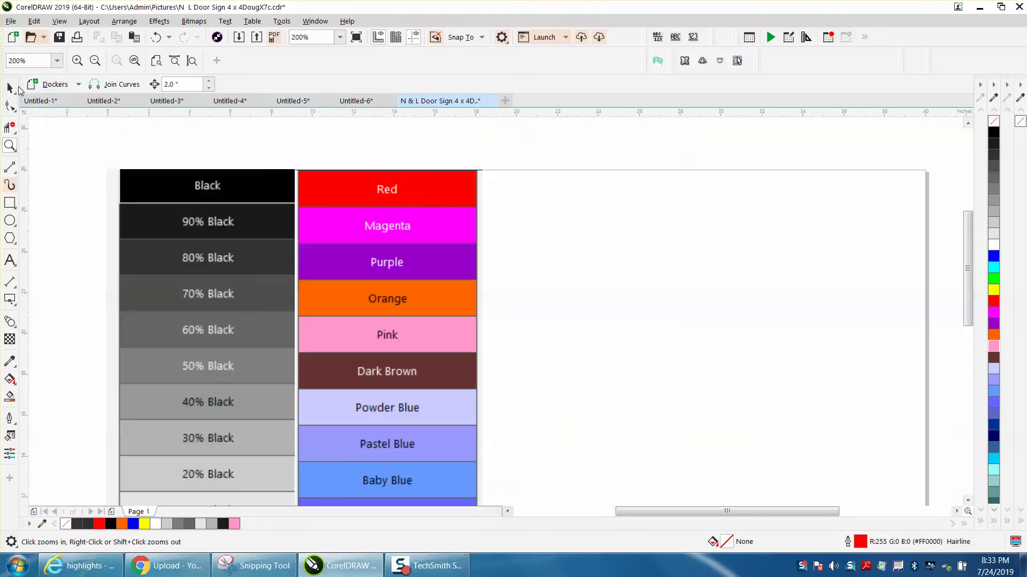
left_click(10, 87)
Step: Draw a small rectangle beside Pink, fill it Pink (#FF99CC), and shift it to overlap the swatch edge
left_click(9, 202)
left_click_drag(480, 323, 554, 356)
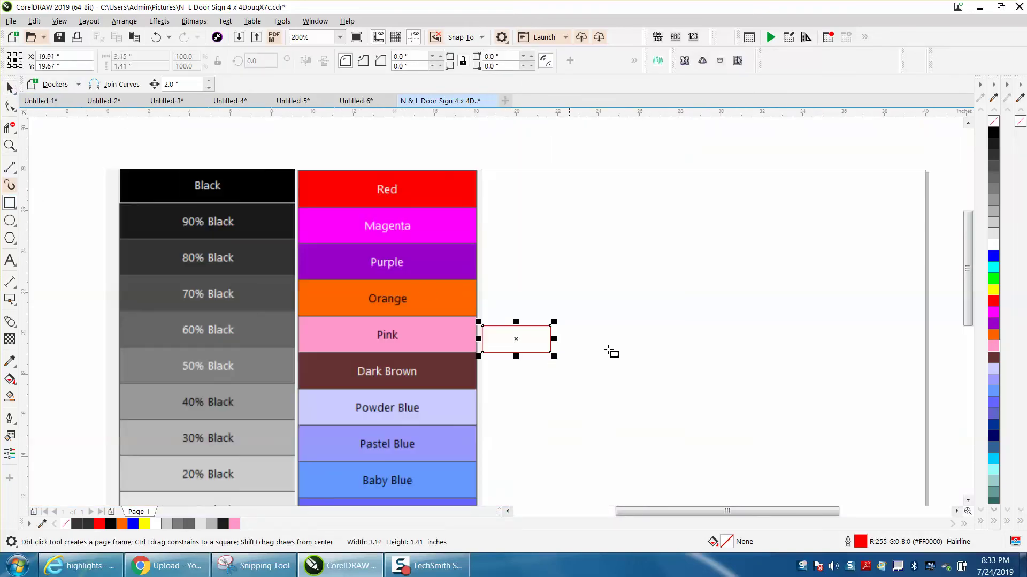
left_click(993, 345)
left_click(9, 146)
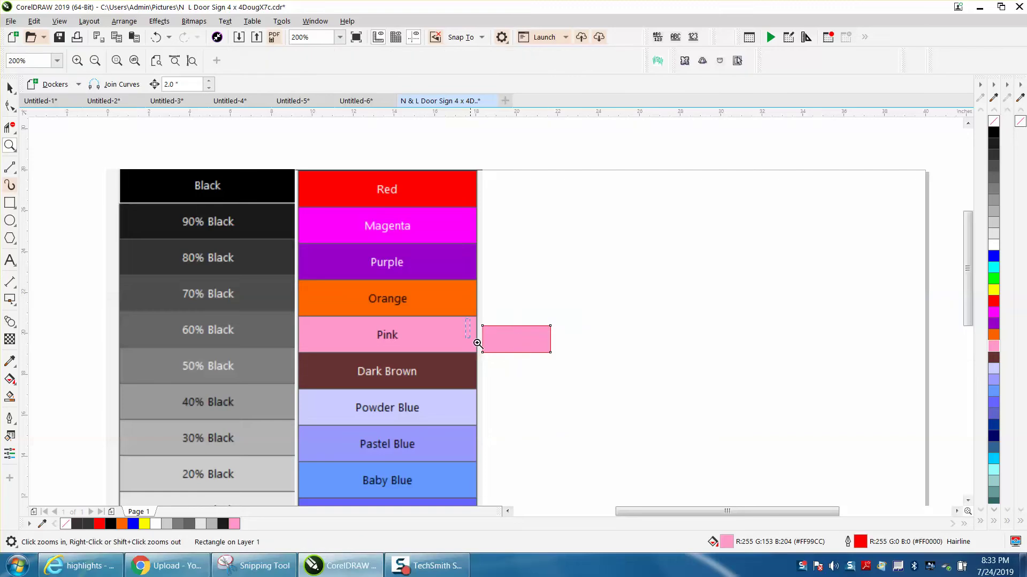
left_click_drag(476, 342, 580, 382)
left_click(10, 87)
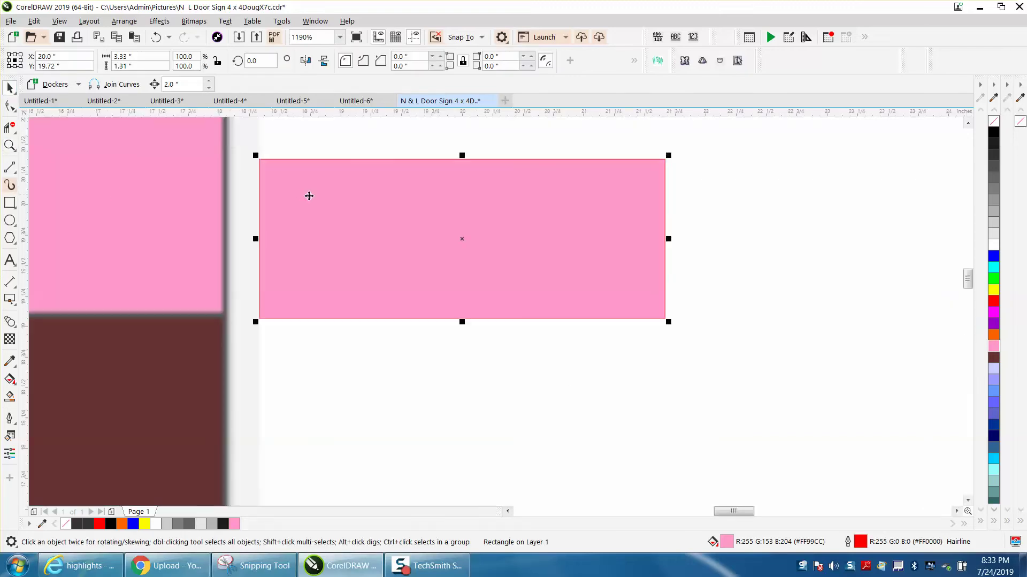
left_click_drag(338, 204, 223, 182)
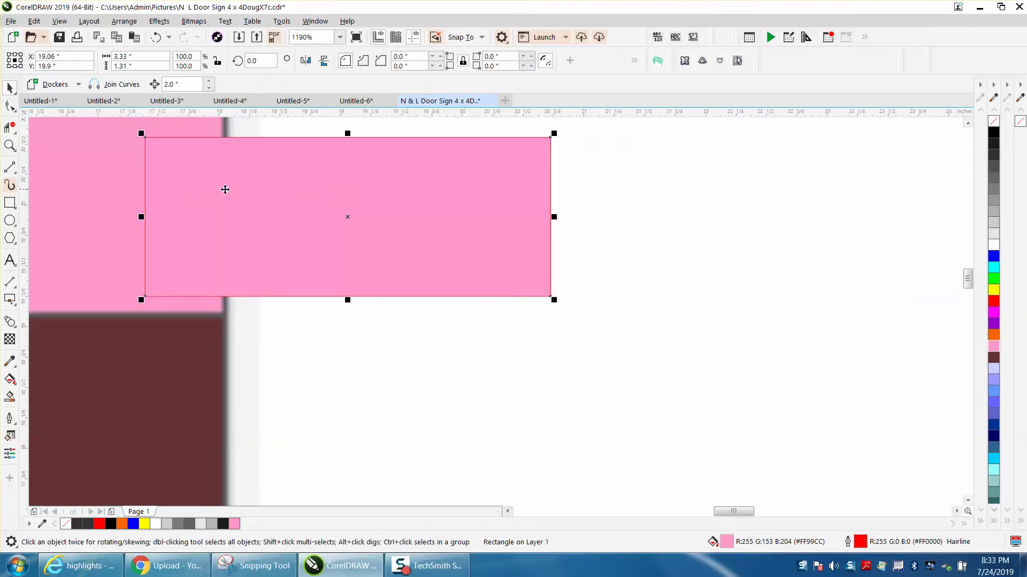
Step: Delete the trial pink rectangle and zoom back out
key("Delete")
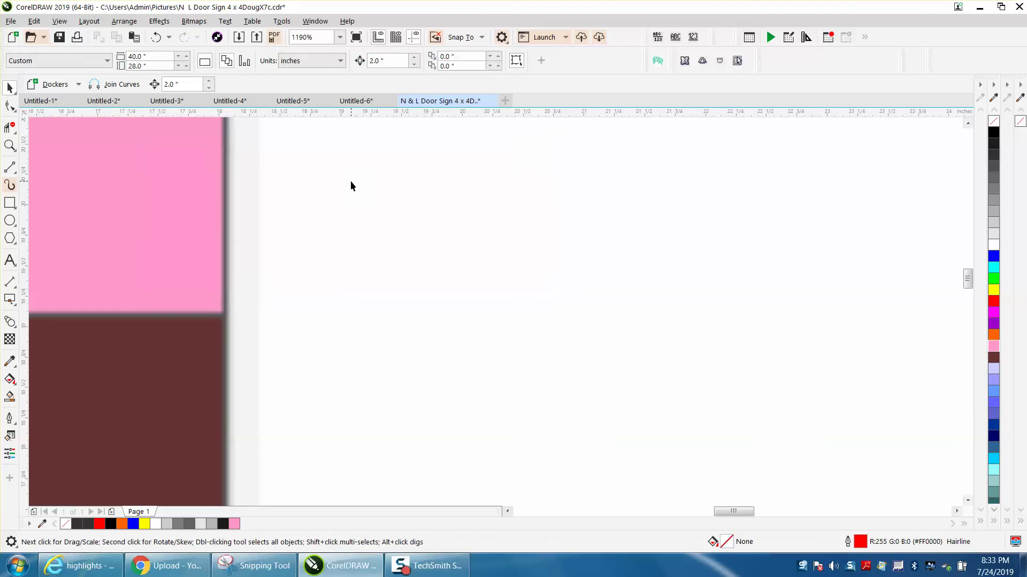
scroll(292, 198, "down", 3)
scroll(373, 230, "down", 1)
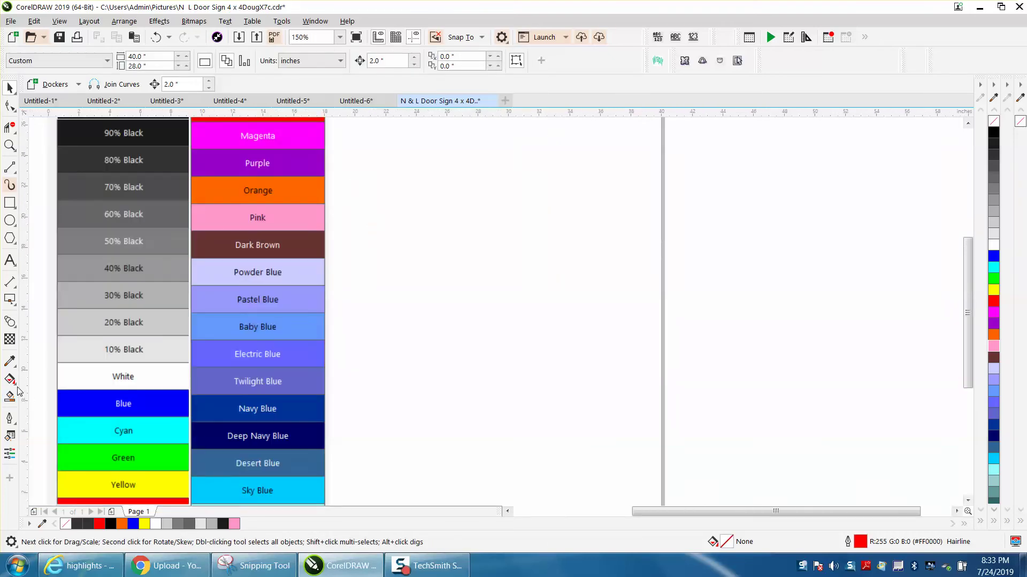
Step: Pick the Color Eyedropper to sample page colours, reading Orange as #FF6600
left_click(17, 367)
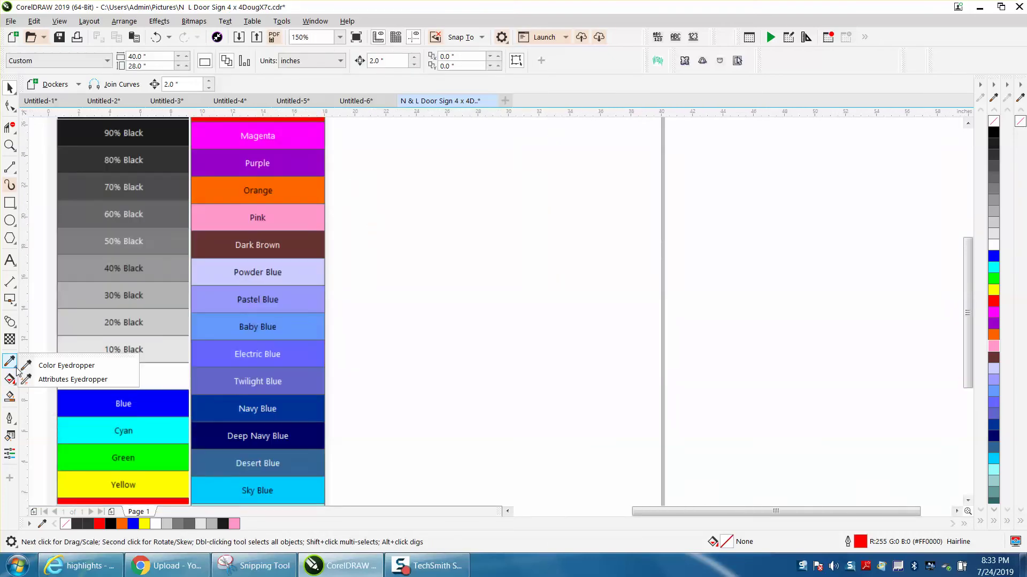
left_click(50, 366)
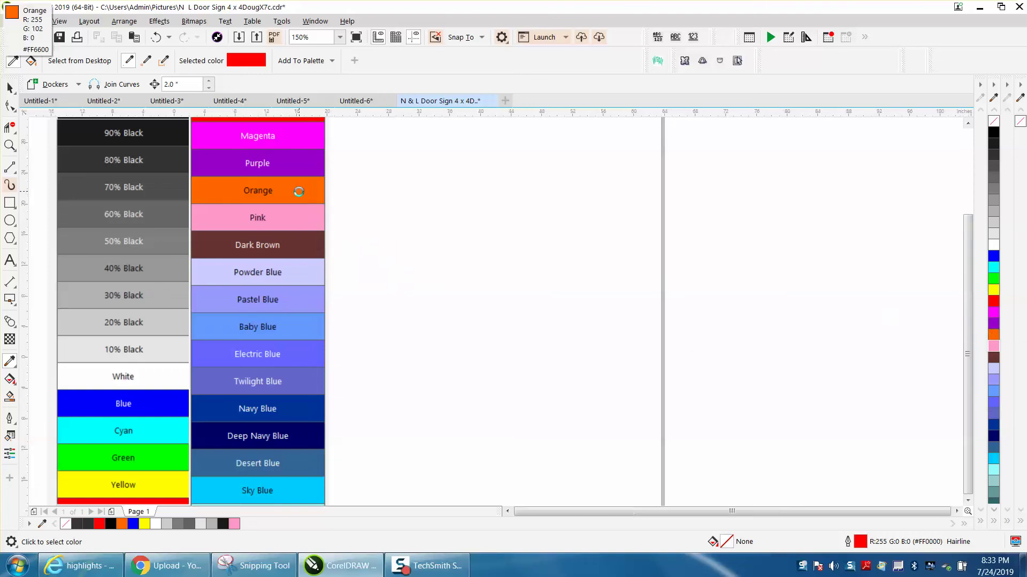
scroll(303, 187, "down", 2)
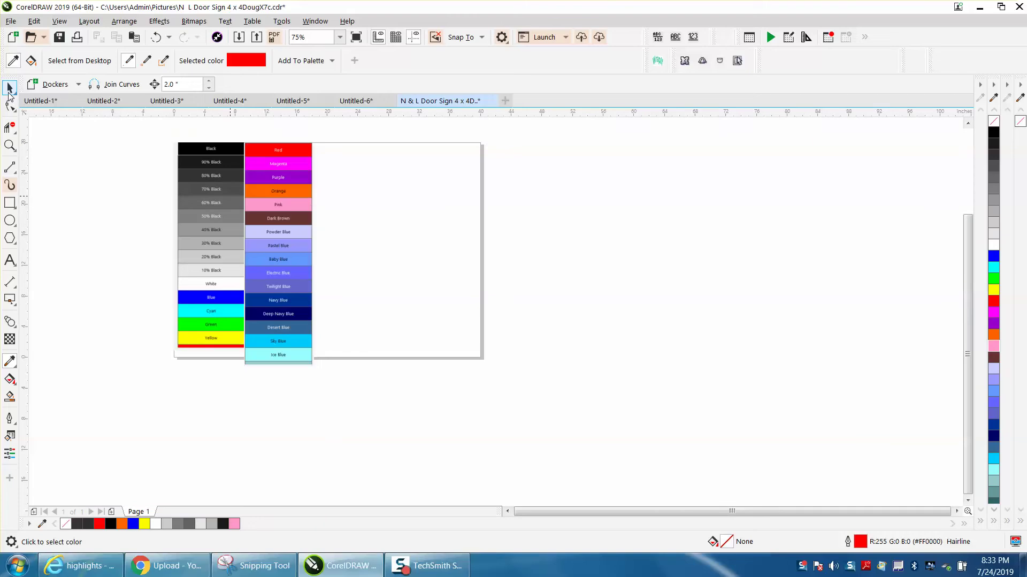
Step: Return to the Pick tool and browse Tools and Window > Color Palettes without choosing anything
left_click(8, 90)
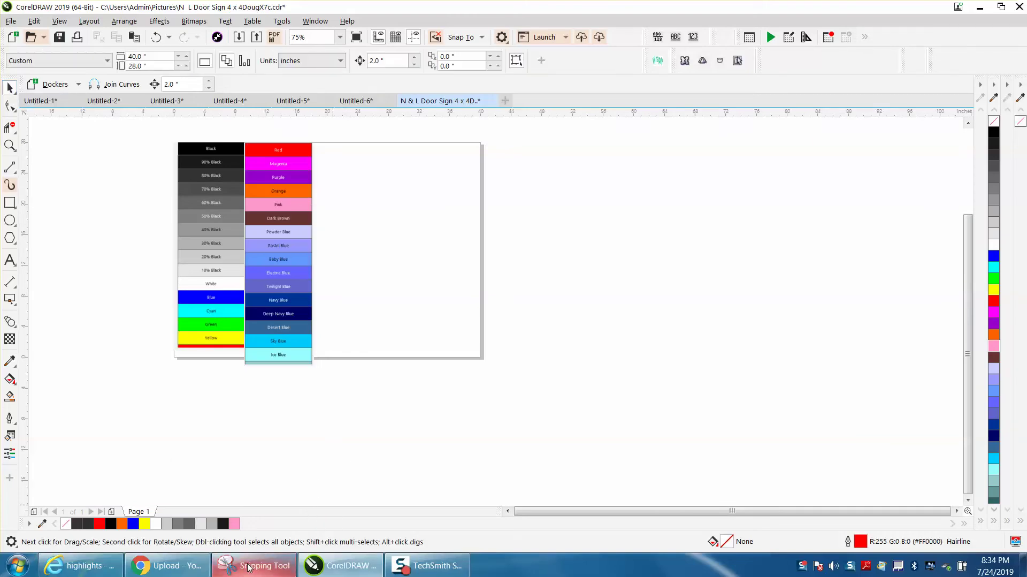
mouse_move(253, 568)
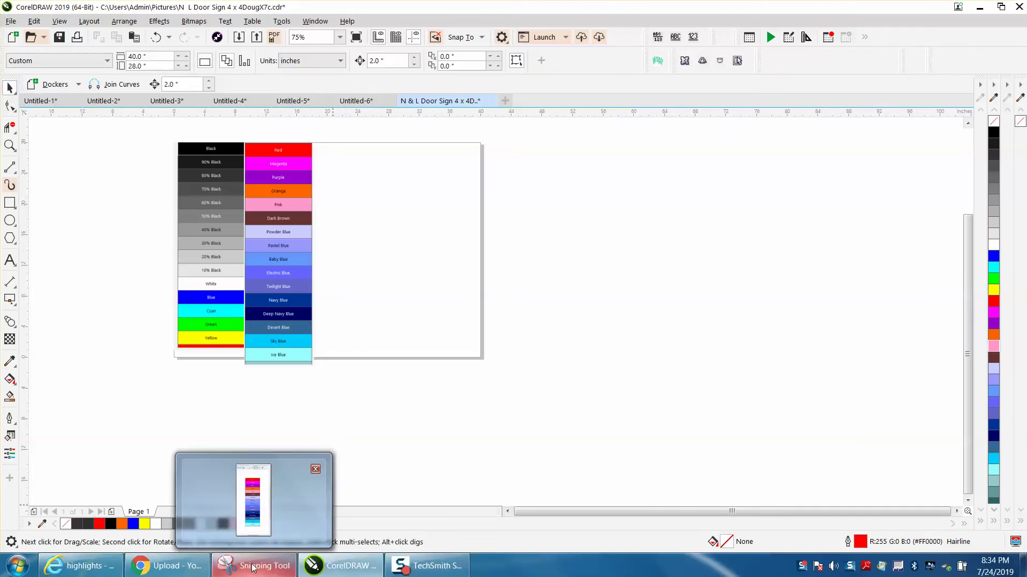
left_click(282, 21)
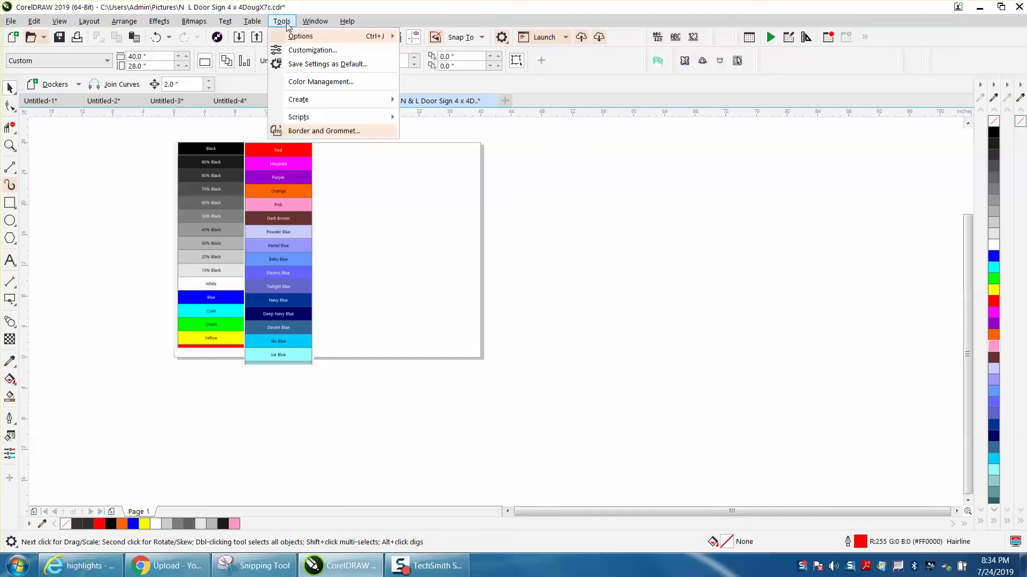
mouse_move(311, 24)
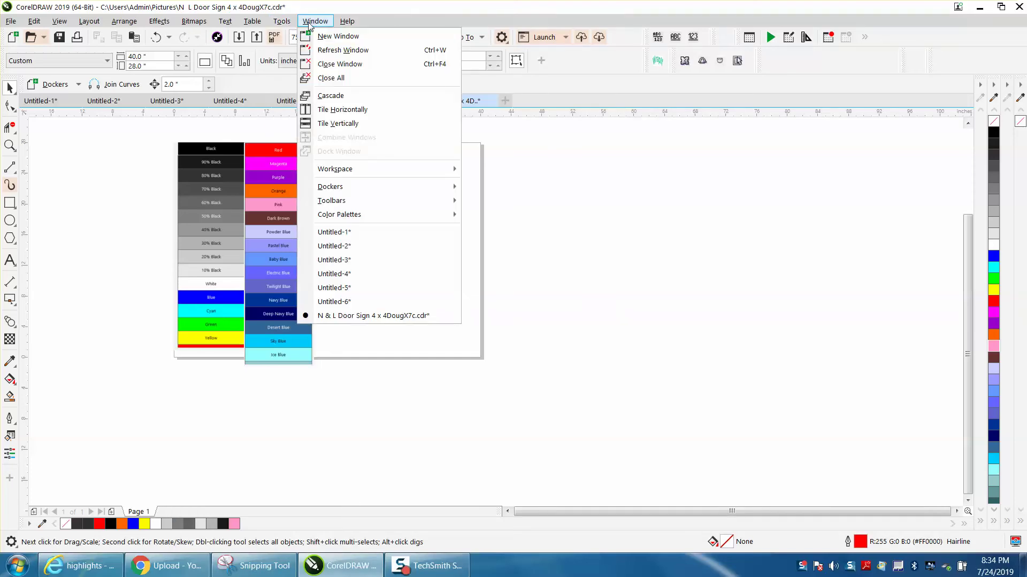
mouse_move(349, 217)
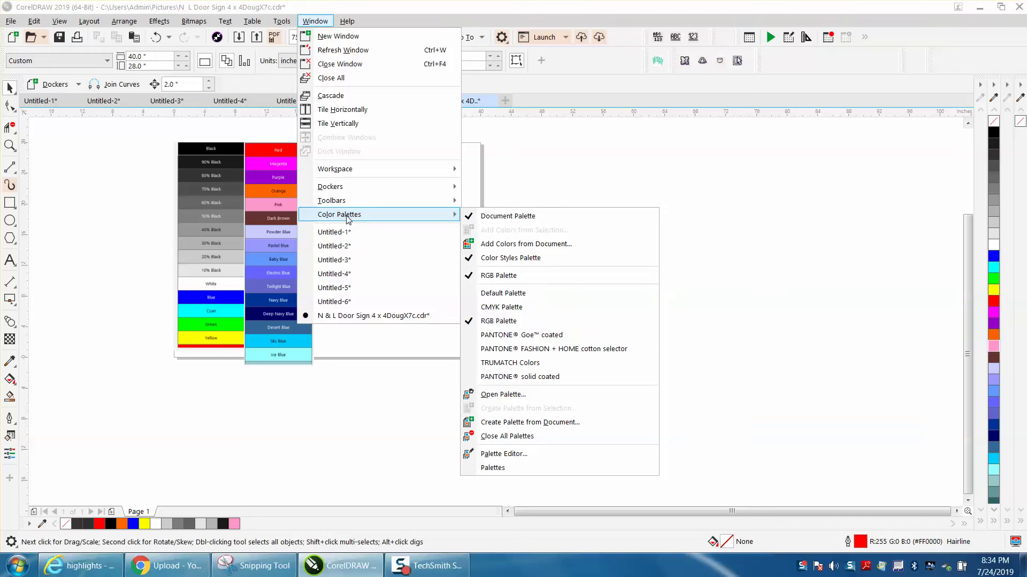
left_click(552, 155)
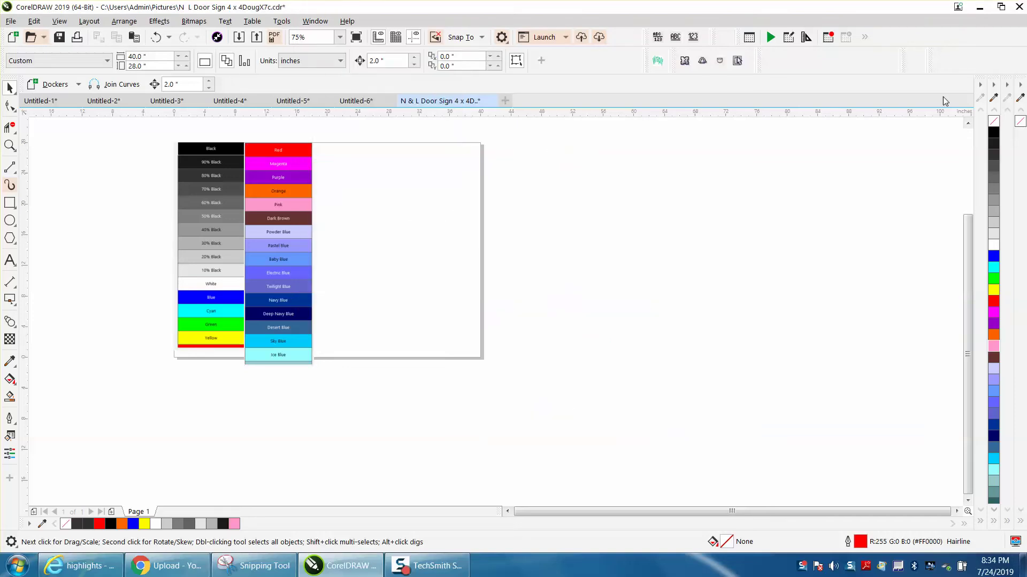
Step: Show colour names in the RGB palette and scroll it down until Ice Blue is at the top
left_click(994, 86)
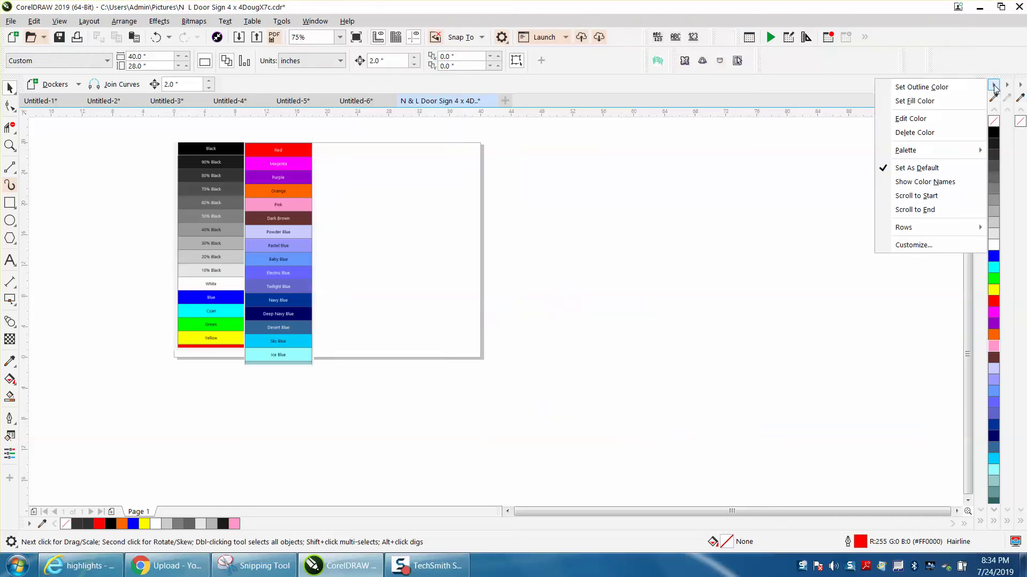
left_click(884, 182)
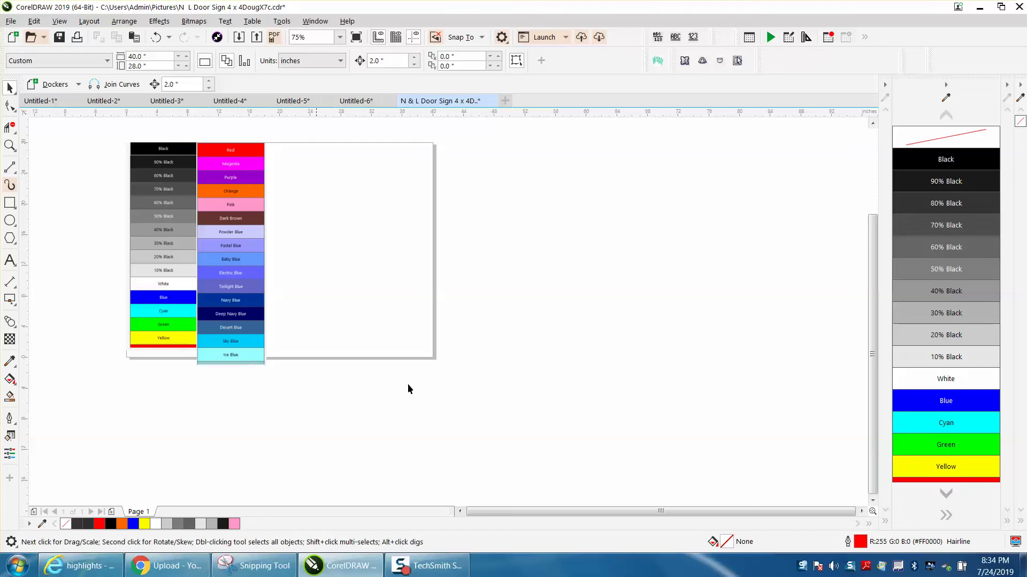
left_click(948, 494)
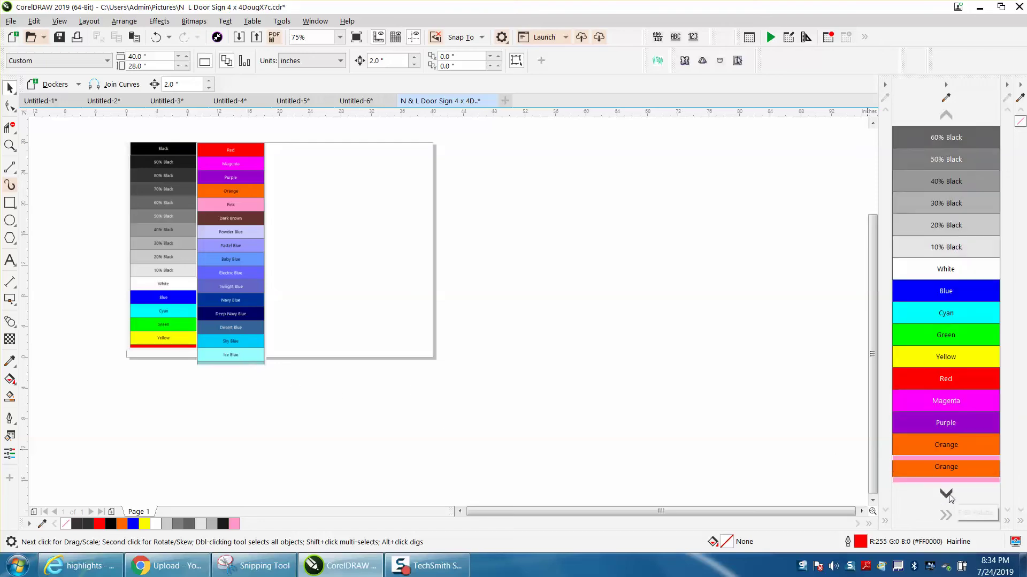
left_click(948, 495)
left_click(948, 495)
left_click(948, 494)
left_click(948, 495)
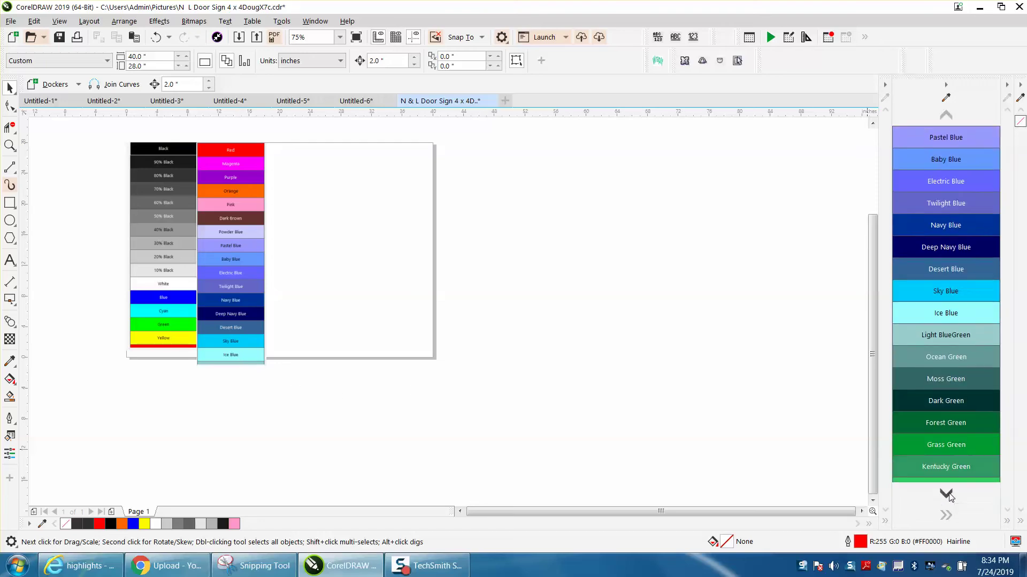
left_click(948, 495)
left_click(948, 494)
left_click(948, 494)
left_click(948, 494)
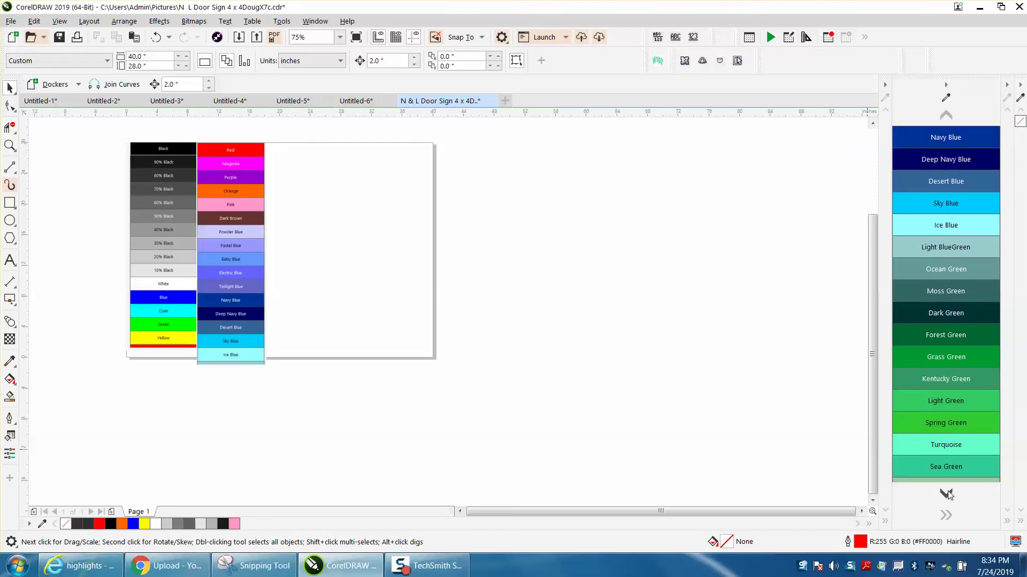
left_click(949, 495)
left_click(948, 494)
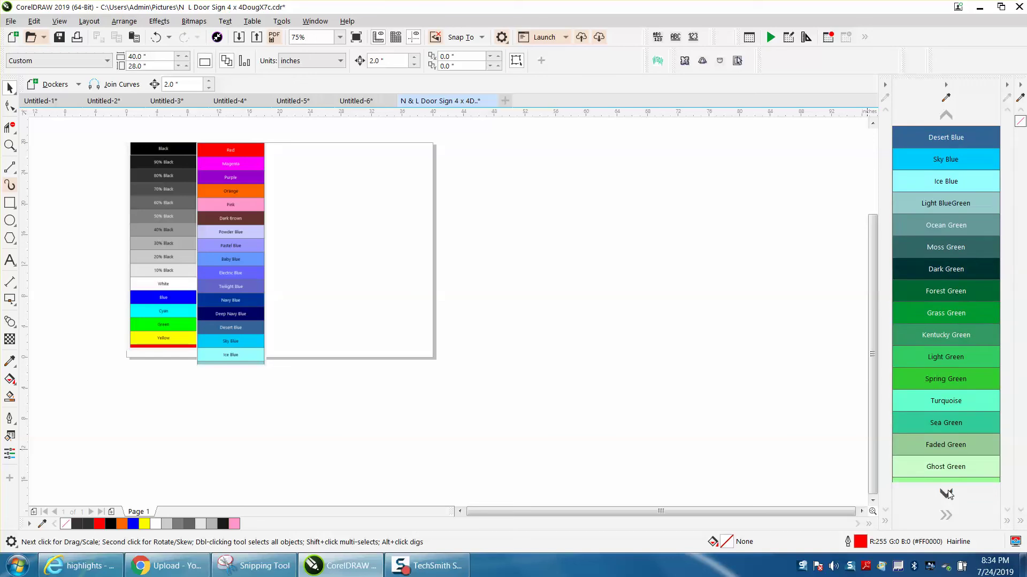
left_click(948, 495)
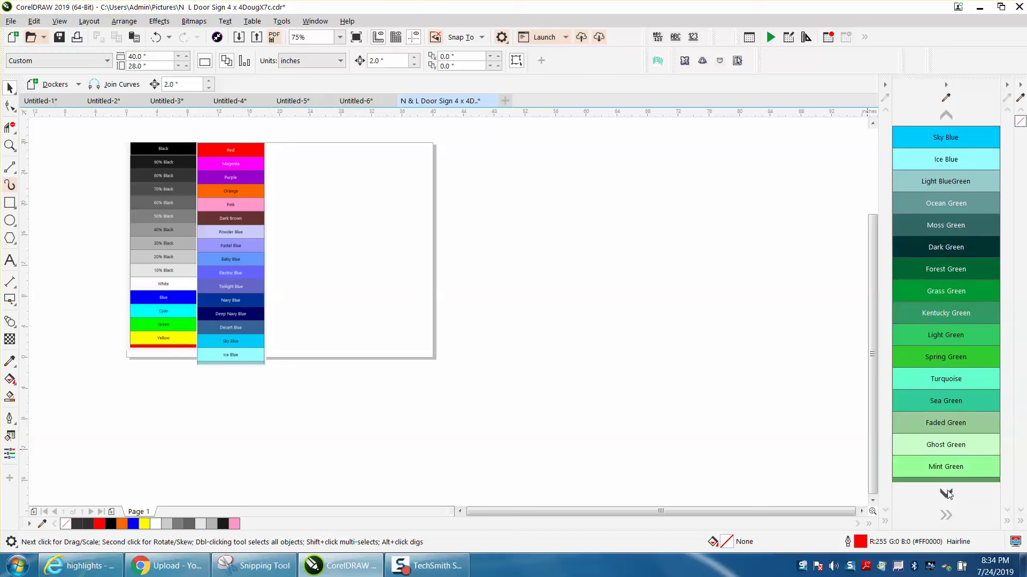
left_click(948, 494)
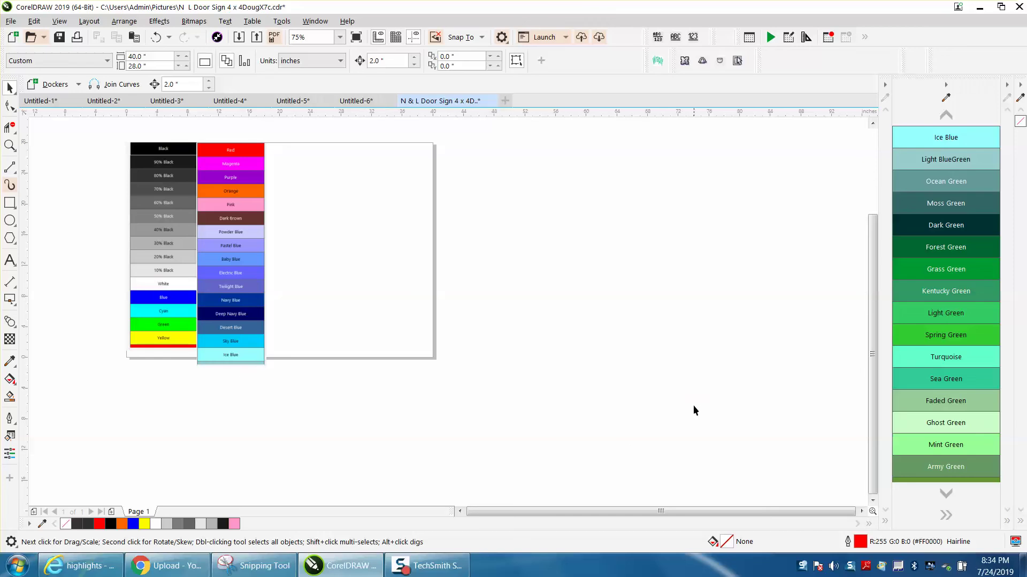
Step: Close the earlier Red-to-Ice Blue snip without saving and relaunch Snipping Tool
left_click(258, 566)
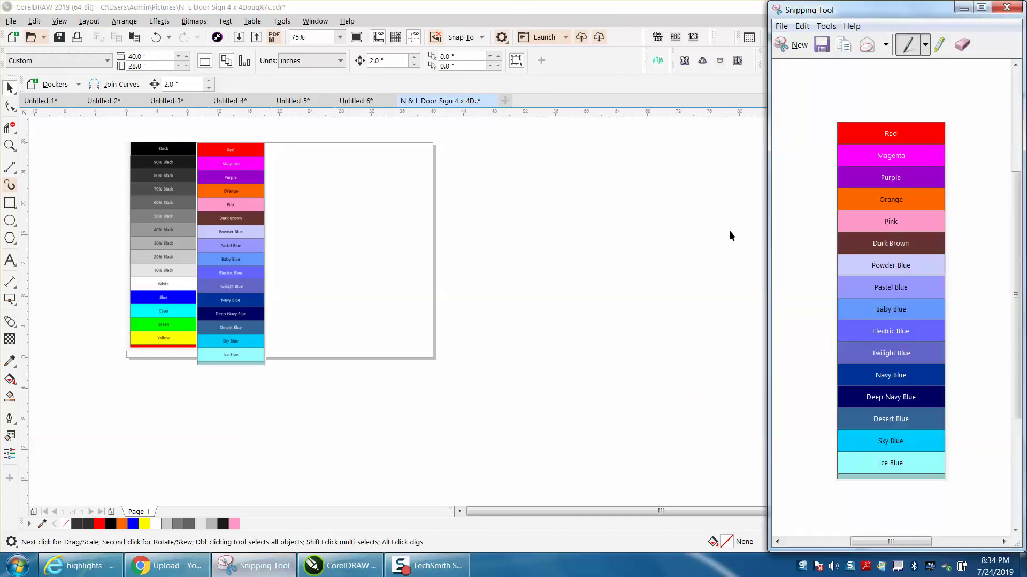
left_click(998, 5)
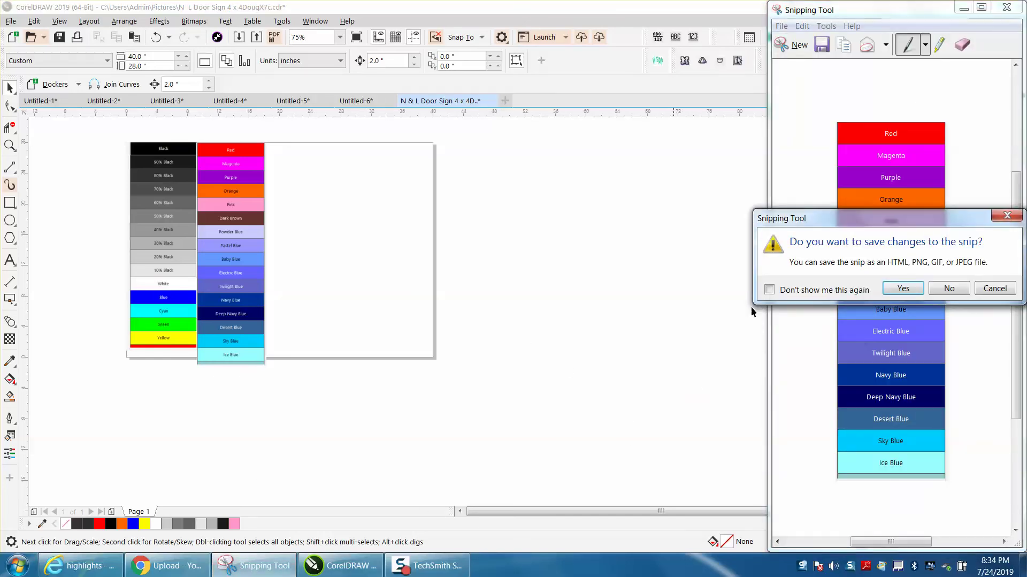
left_click(949, 289)
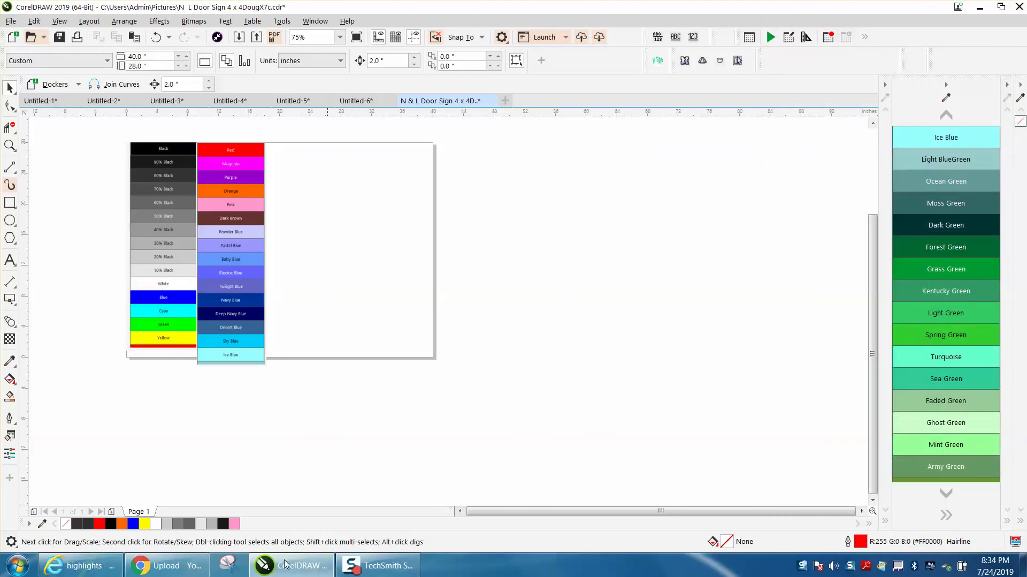
left_click(231, 569)
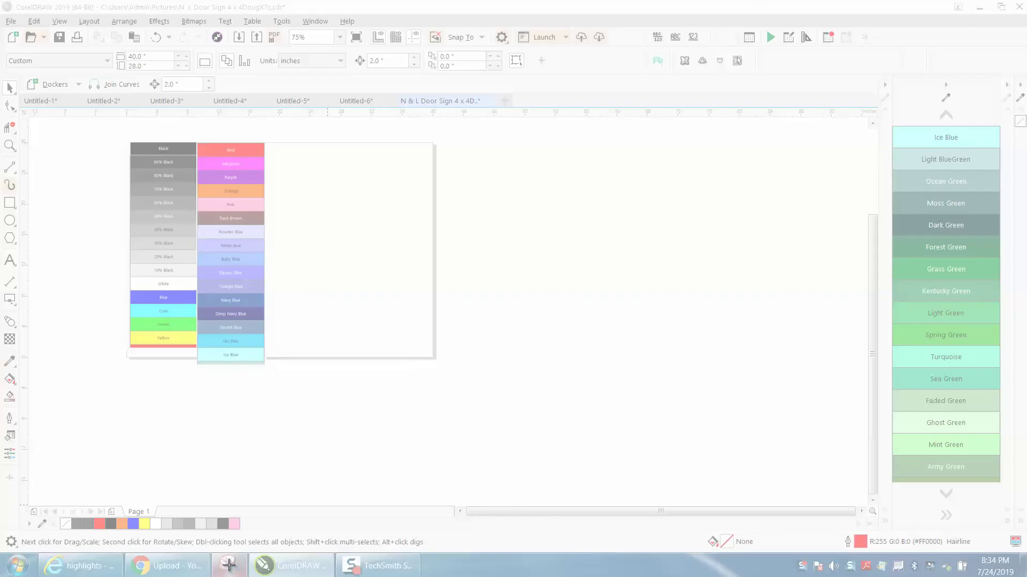
Step: Snip the Ice Blue through Army Green palette swatches and copy the capture to the clipboard
left_click(277, 397)
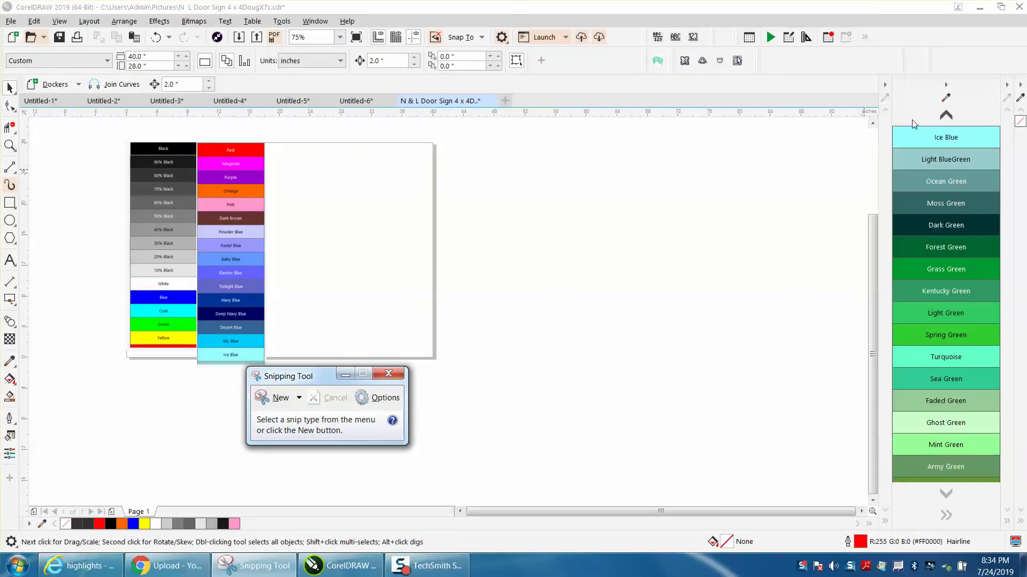
left_click(891, 131)
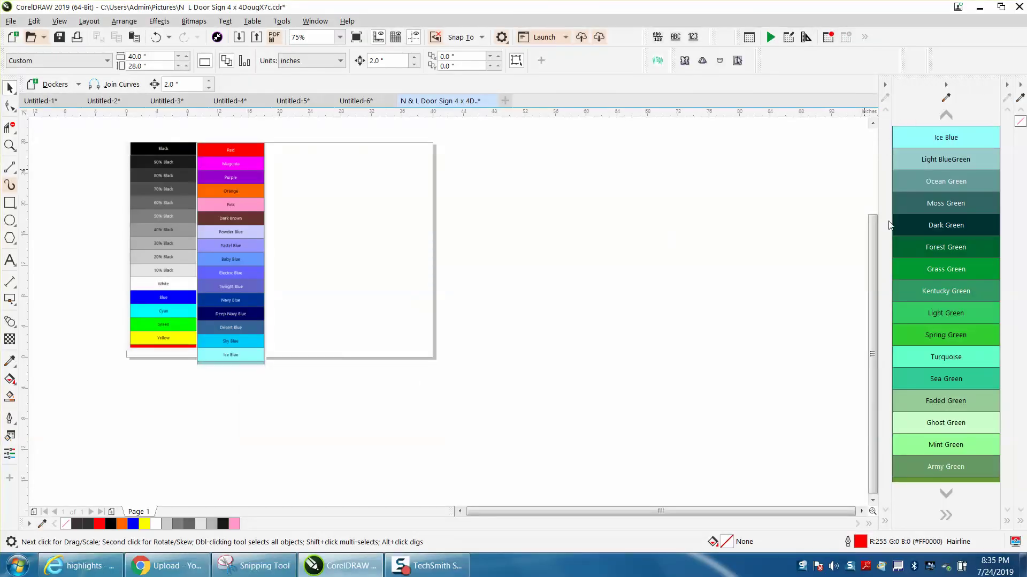
left_click(223, 564)
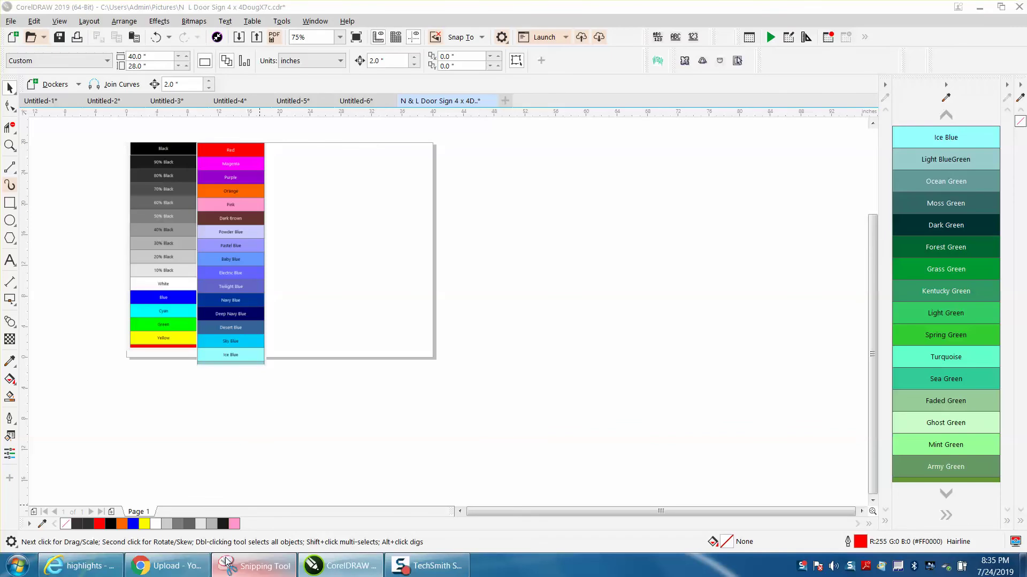
left_click(277, 399)
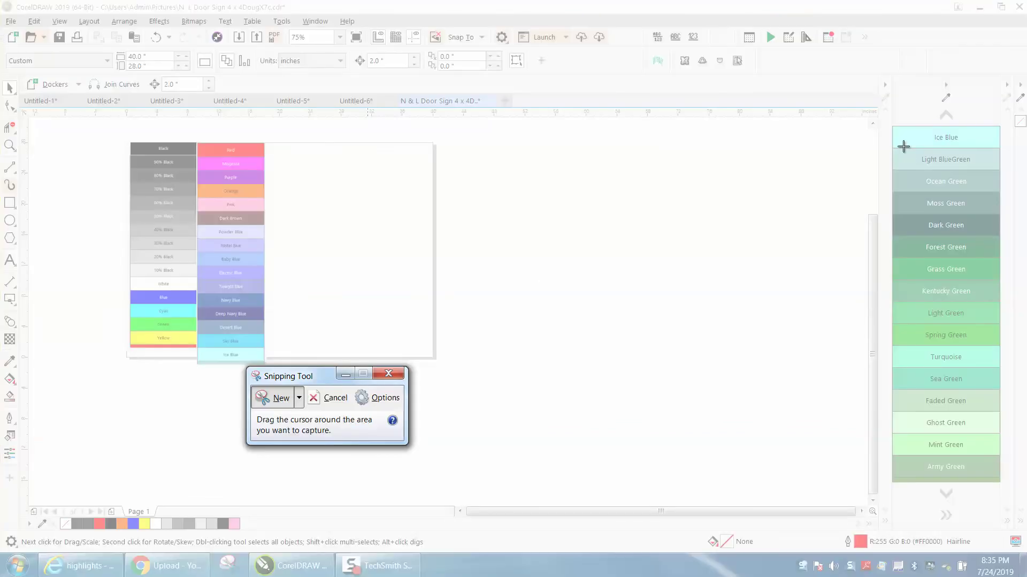
left_click_drag(890, 116, 1002, 489)
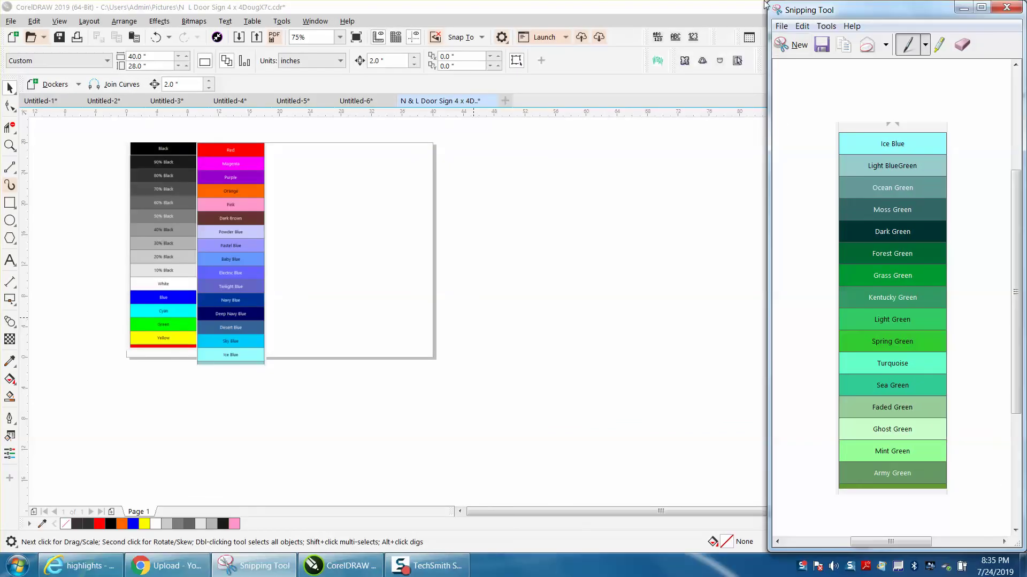
left_click(803, 27)
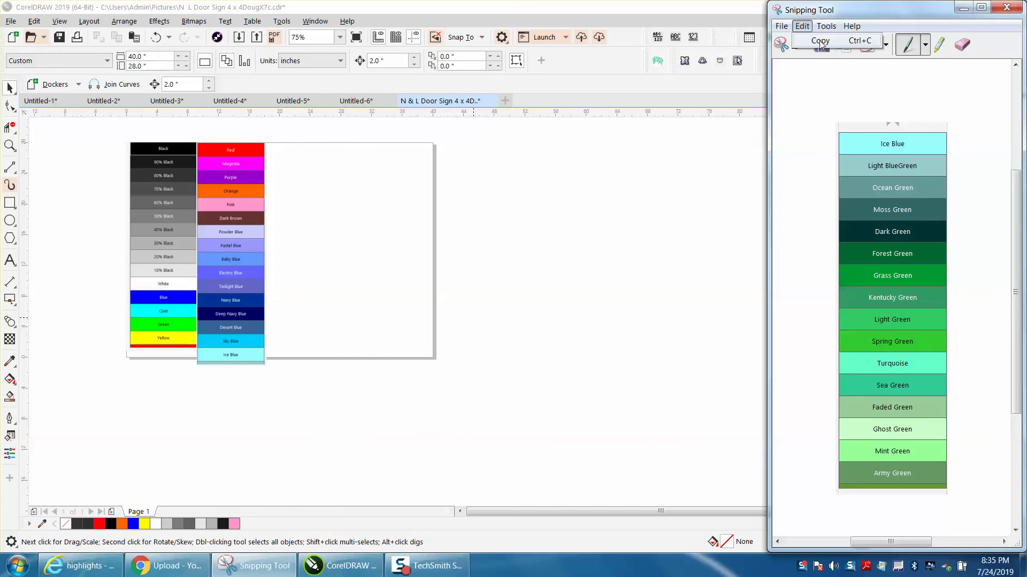
left_click(820, 41)
right_click(311, 203)
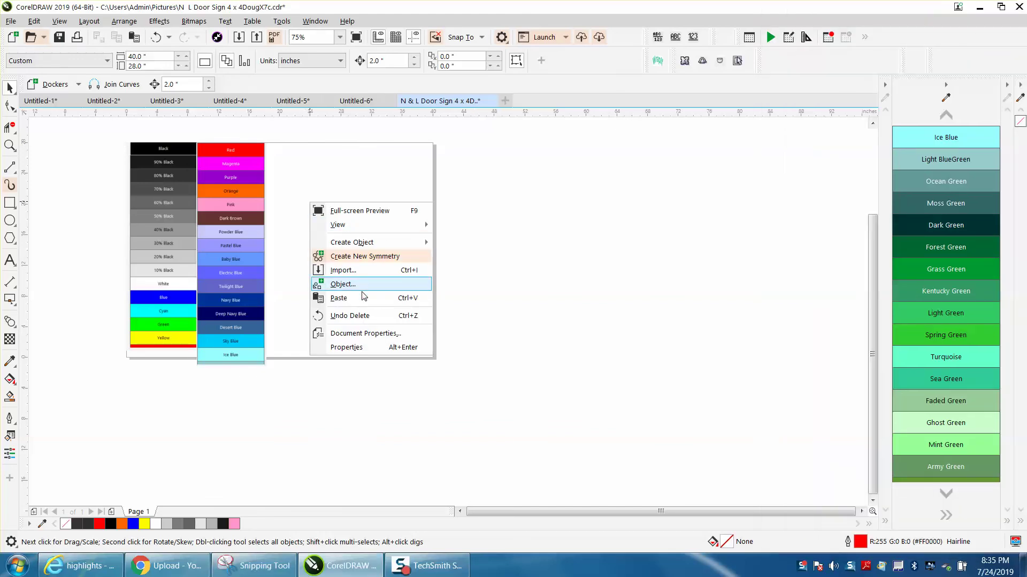
Step: Paste the green swatch capture, enlarge it to match, and place it at the page top as a third column
left_click(359, 296)
left_click_drag(295, 291, 486, 417)
left_click_drag(303, 291, 300, 232)
left_click_drag(327, 337, 338, 368)
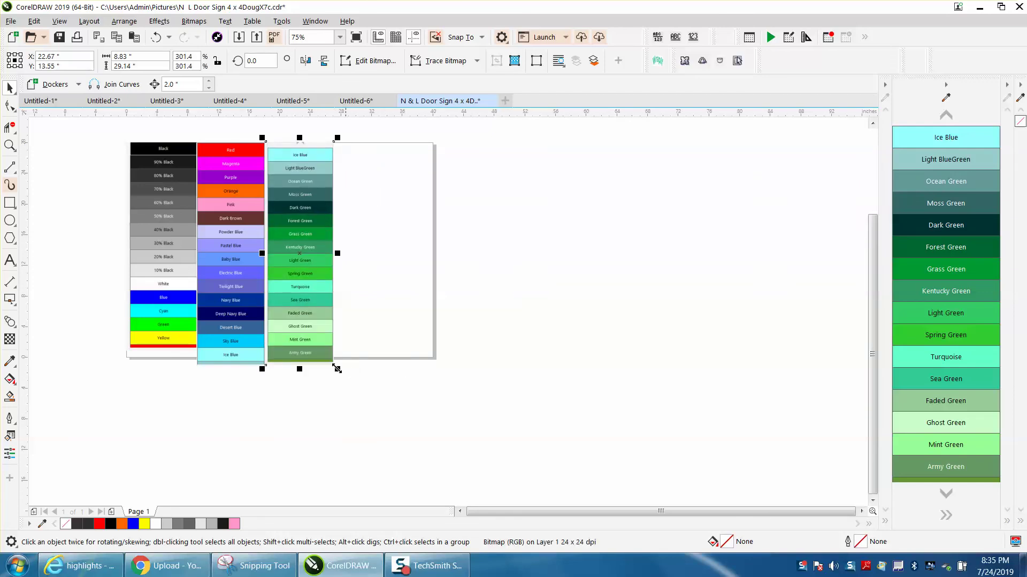
left_click(9, 144)
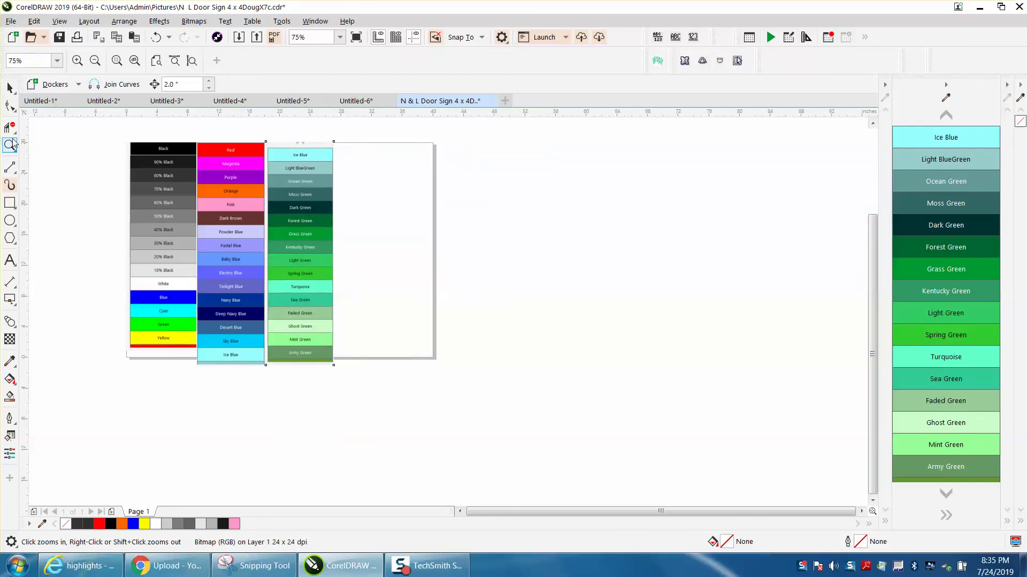
left_click(415, 306)
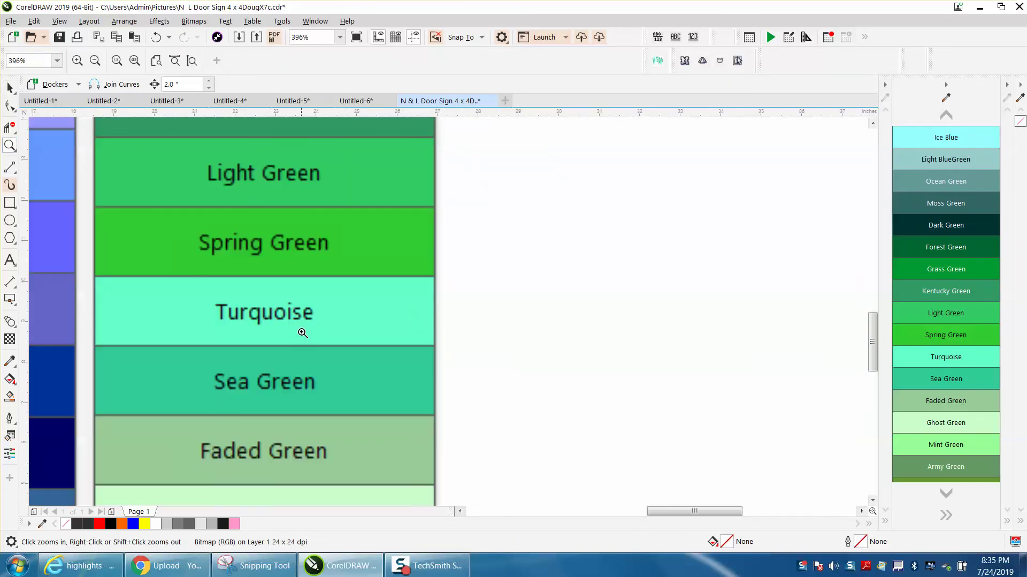
left_click(16, 368)
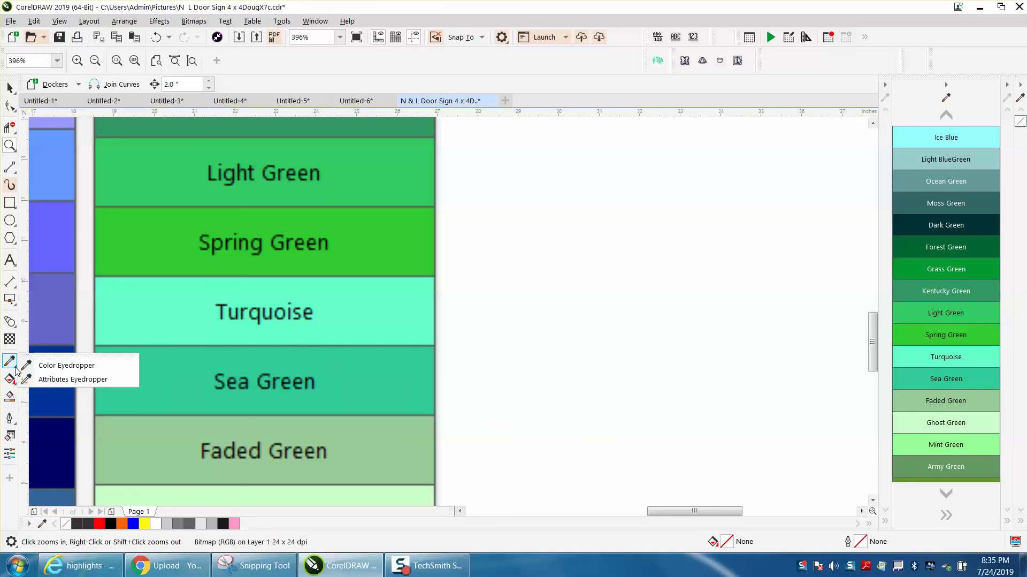
left_click(53, 361)
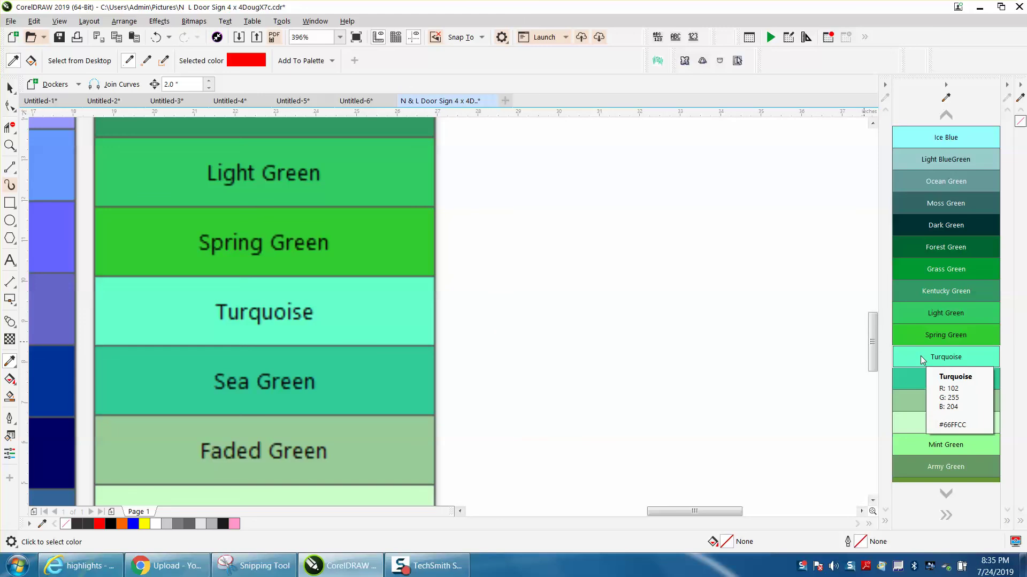
scroll(559, 279, "down", 2)
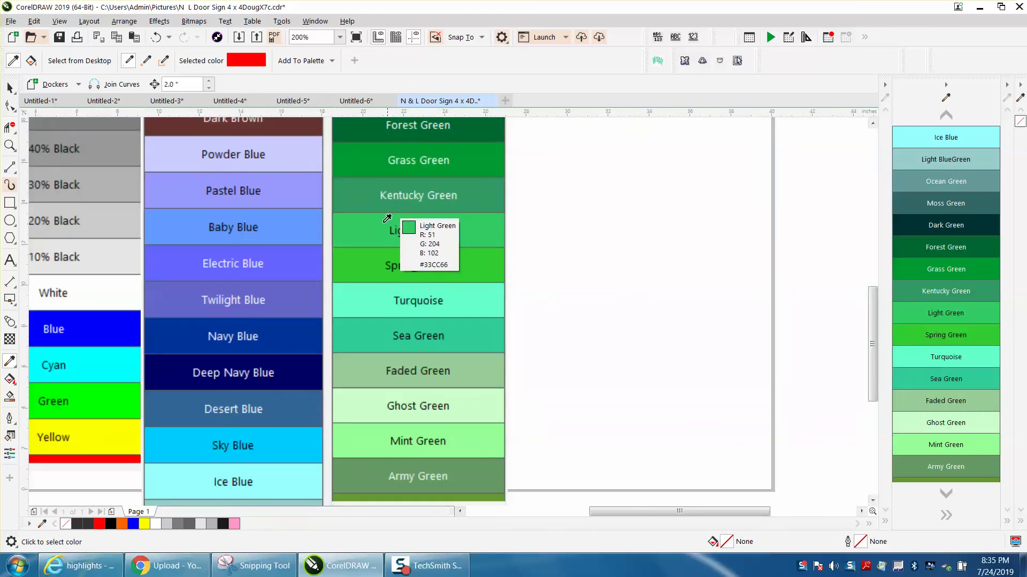
left_click(9, 88)
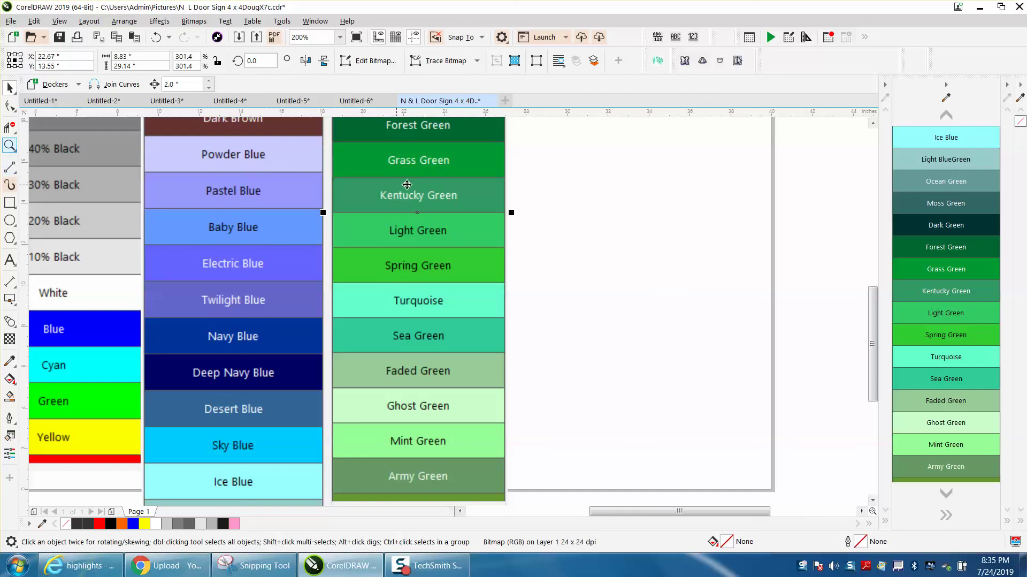
left_click(9, 145)
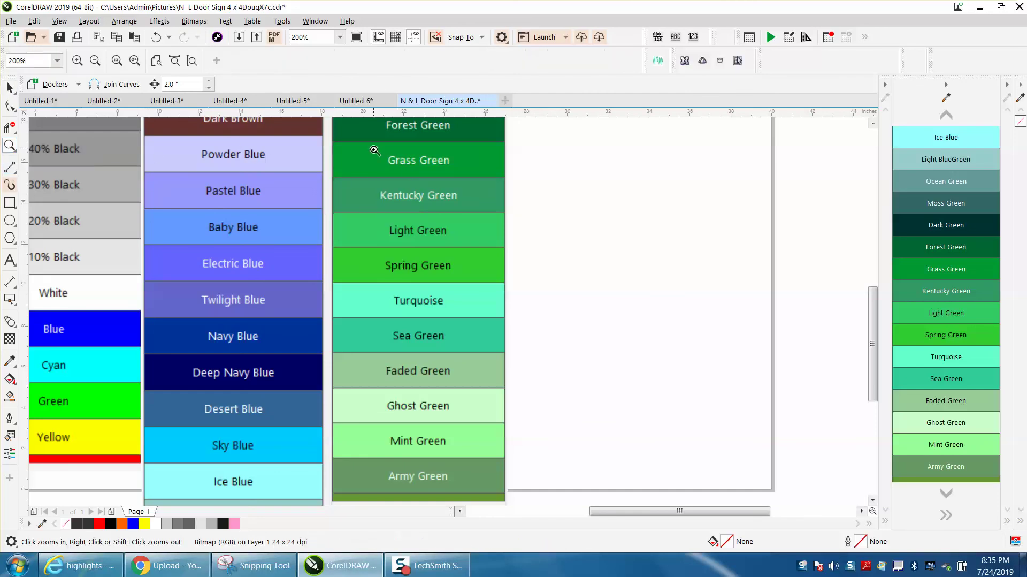
left_click(464, 179)
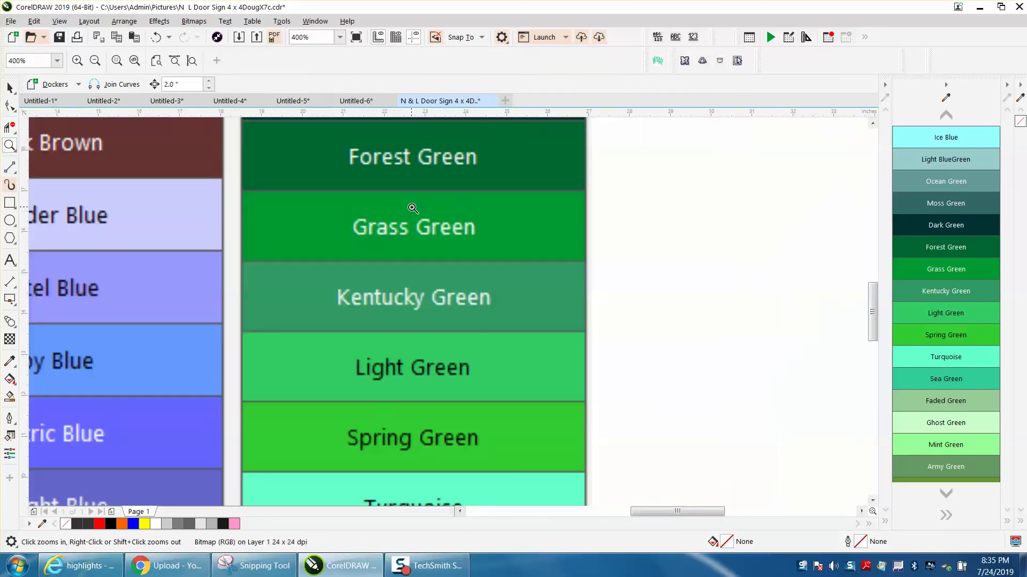
right_click(423, 291)
right_click(422, 291)
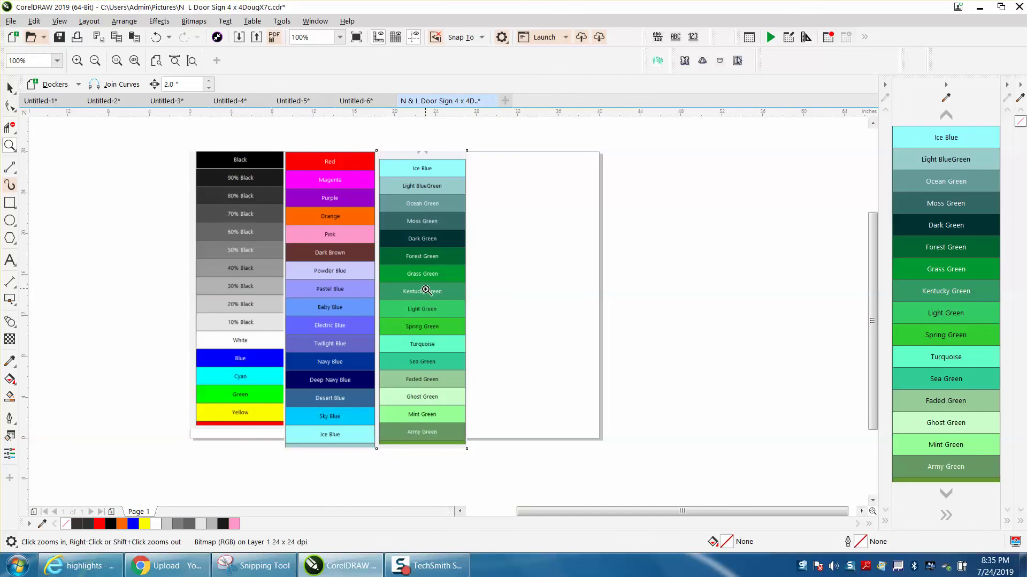
left_click_drag(320, 222, 349, 238)
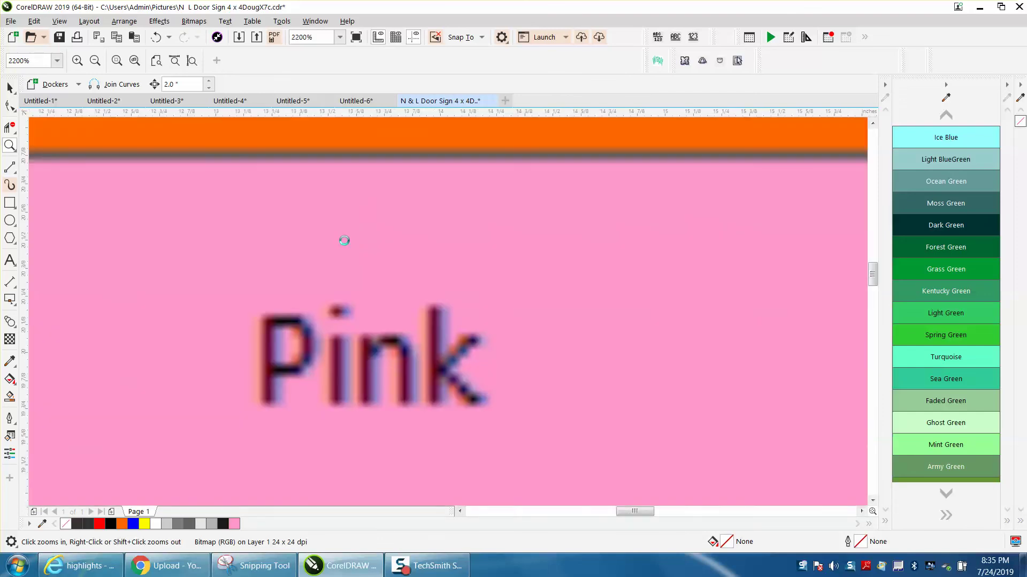
right_click(346, 240)
right_click(345, 240)
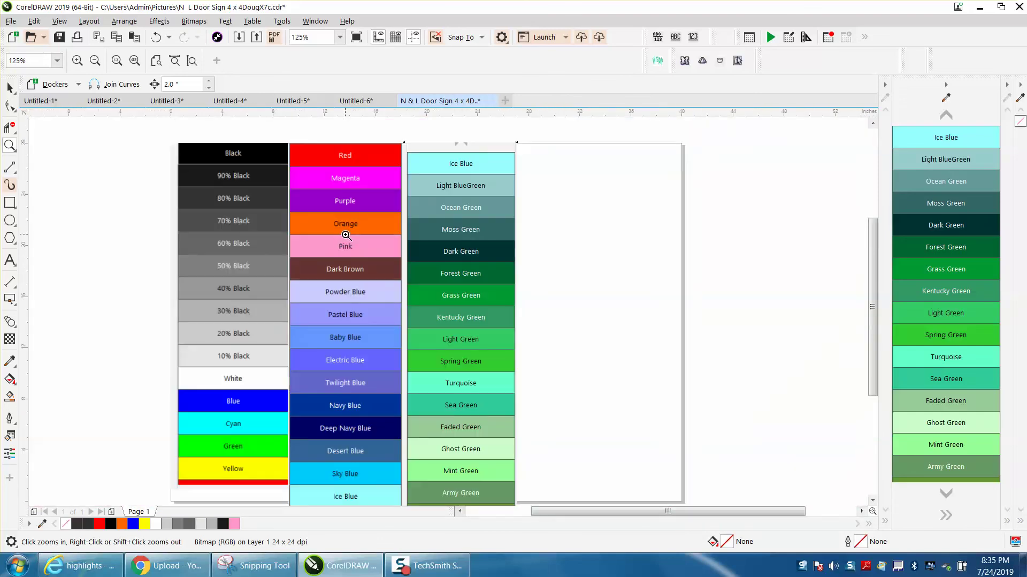
left_click(10, 86)
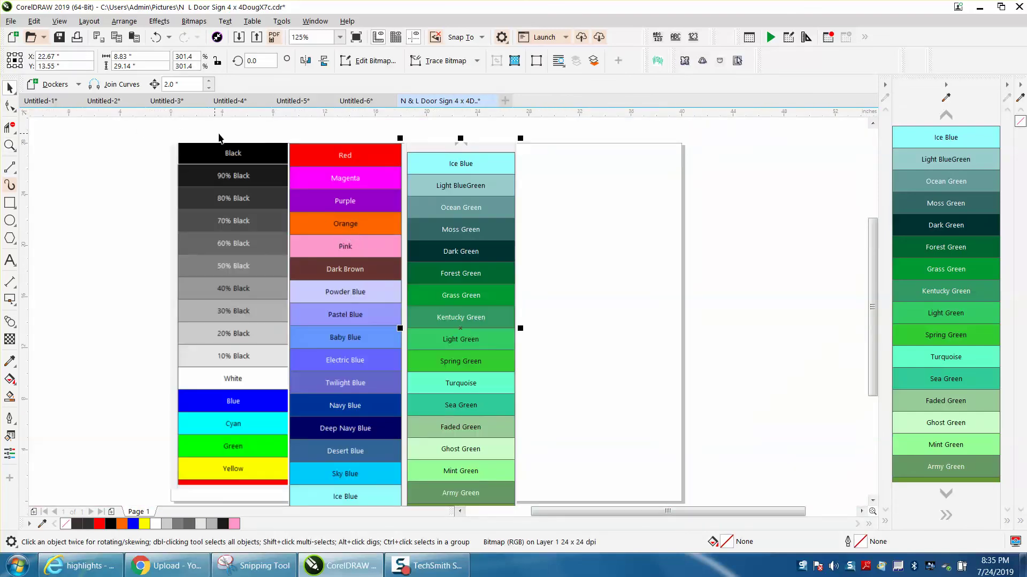